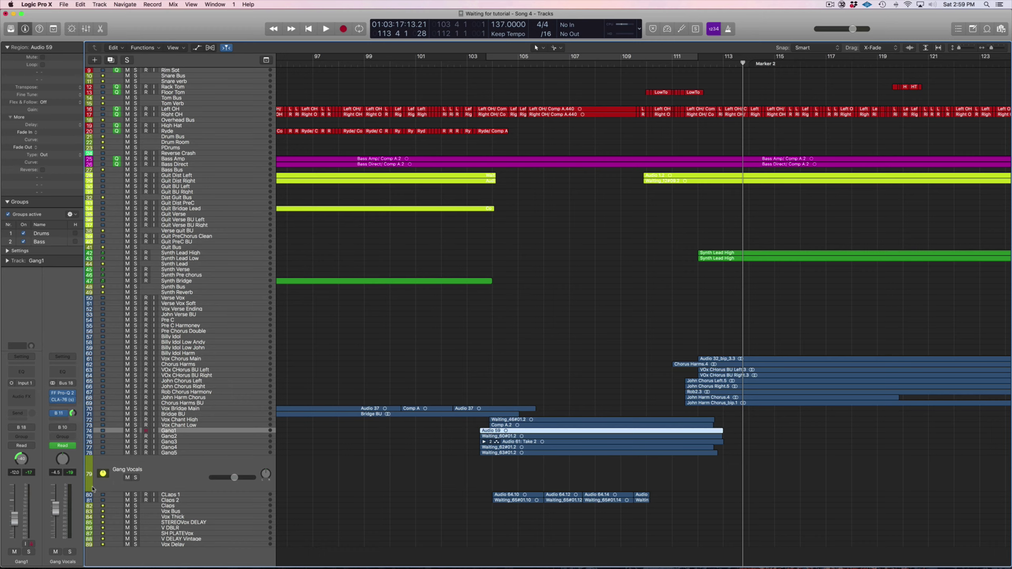
# Step: Reduce the enlarged Gang Vocals track to the normal track height and show the mixer below the arrangement
pyautogui.moveTo(89, 489); pyautogui.dragTo(115, 455)
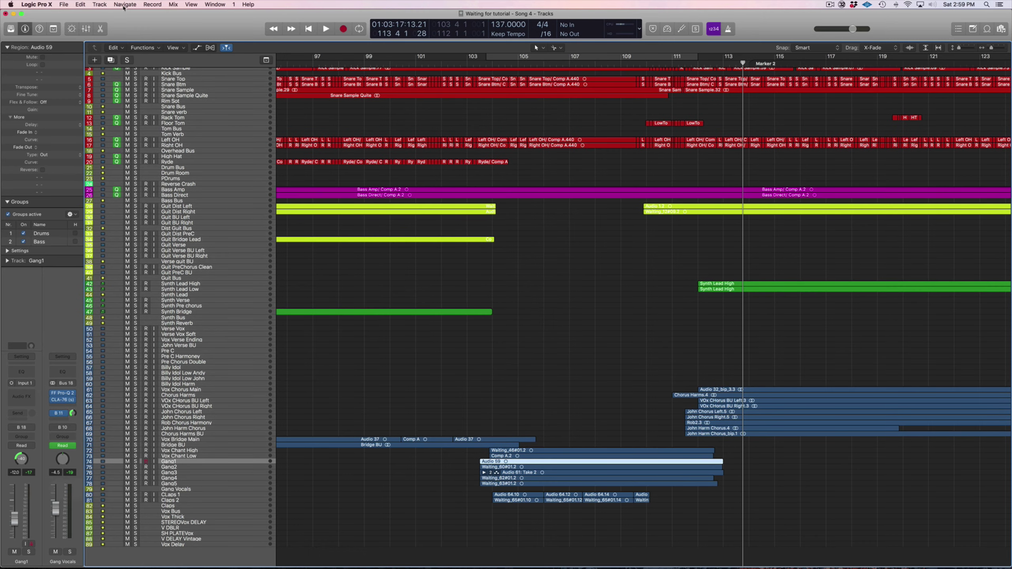
pyautogui.click(85, 29)
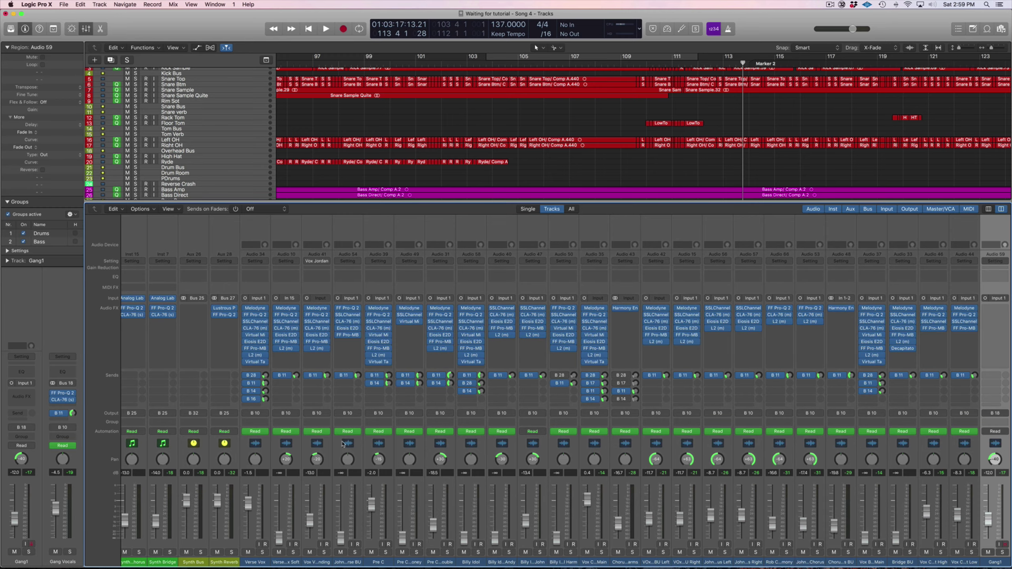
# Step: Select the Vox Bus channel strip in the mixer and review the vocal channels routed to Bus 10
pyautogui.hscroll(15, 344, 443)
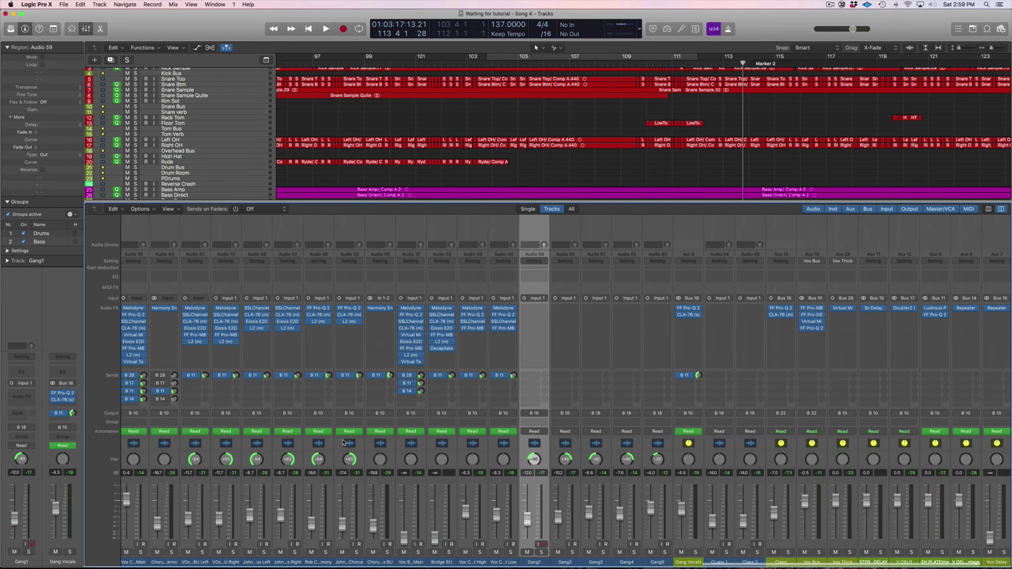
pyautogui.hscroll(3, 343, 444)
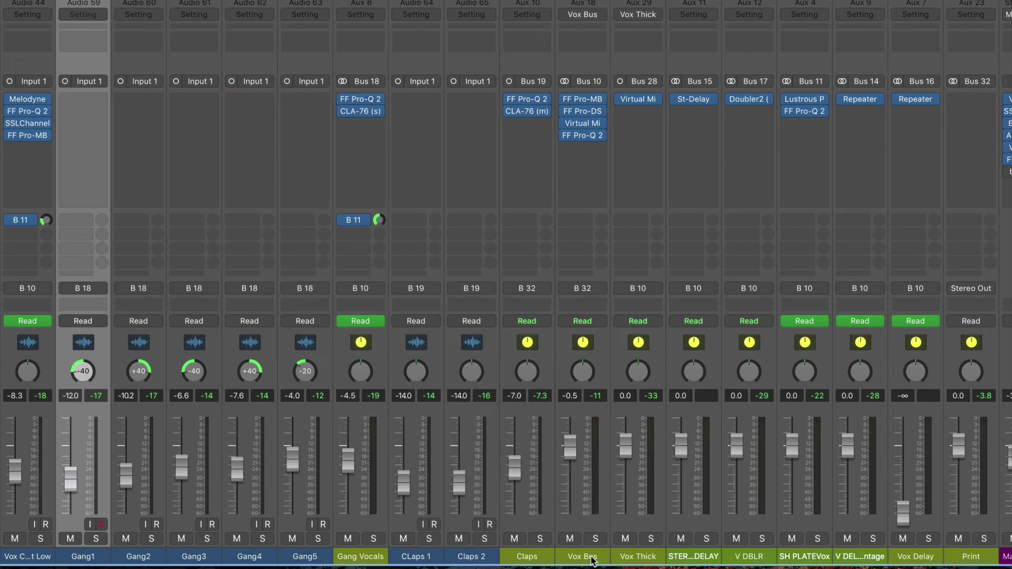
pyautogui.click(580, 558)
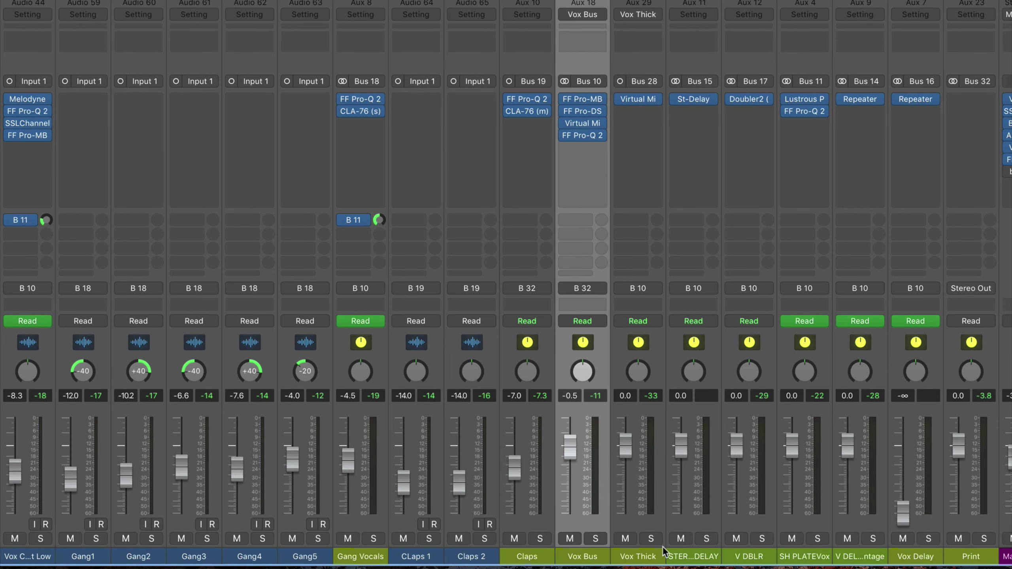
pyautogui.hscroll(-5, 652, 552)
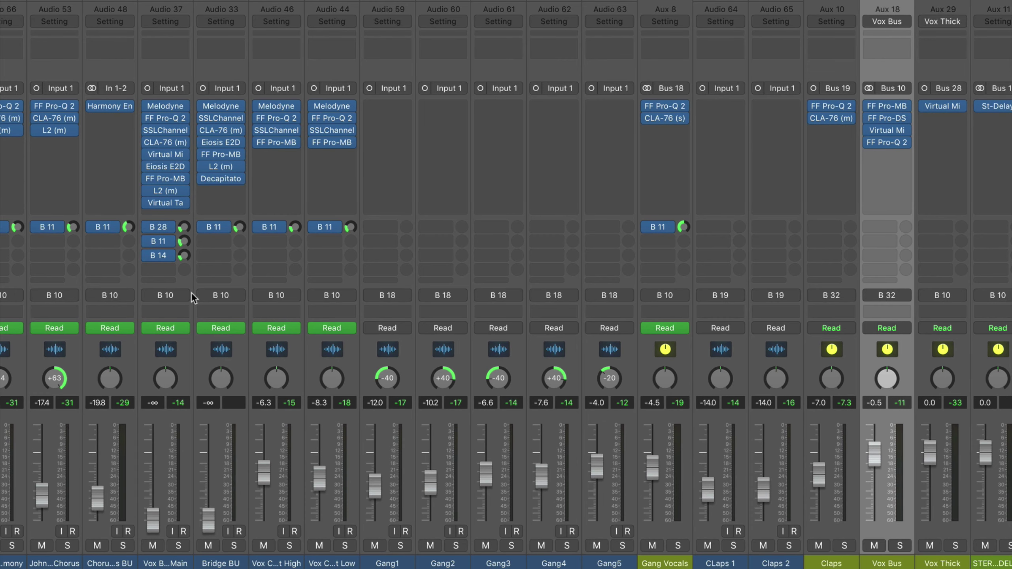
pyautogui.hscroll(5, 989, 542)
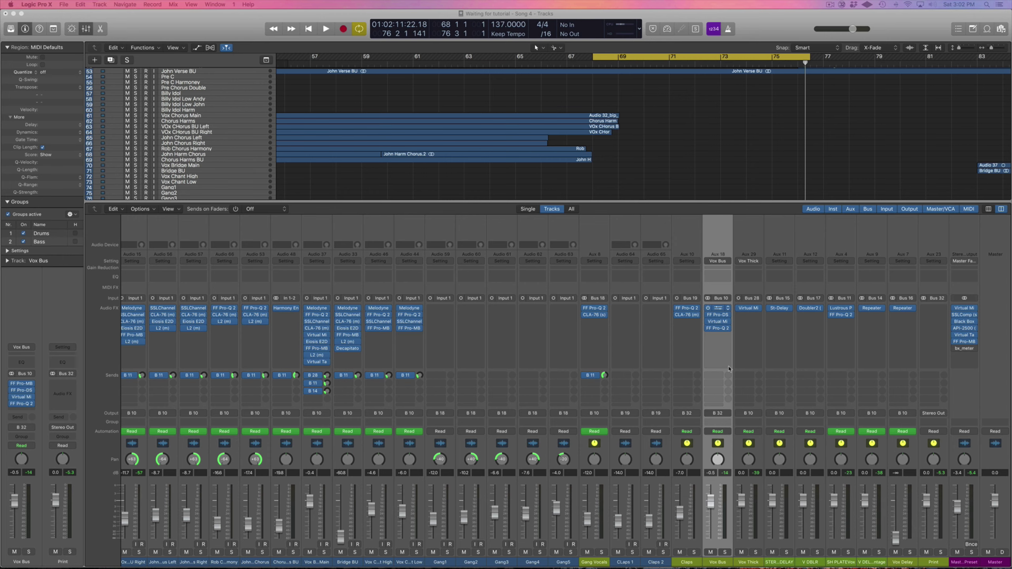
# Step: Compare the Vox Bus with and without its FF Pro-MB multiband compressor by toggling the bypass, leaving the plug-in enabled
pyautogui.click(717, 308)
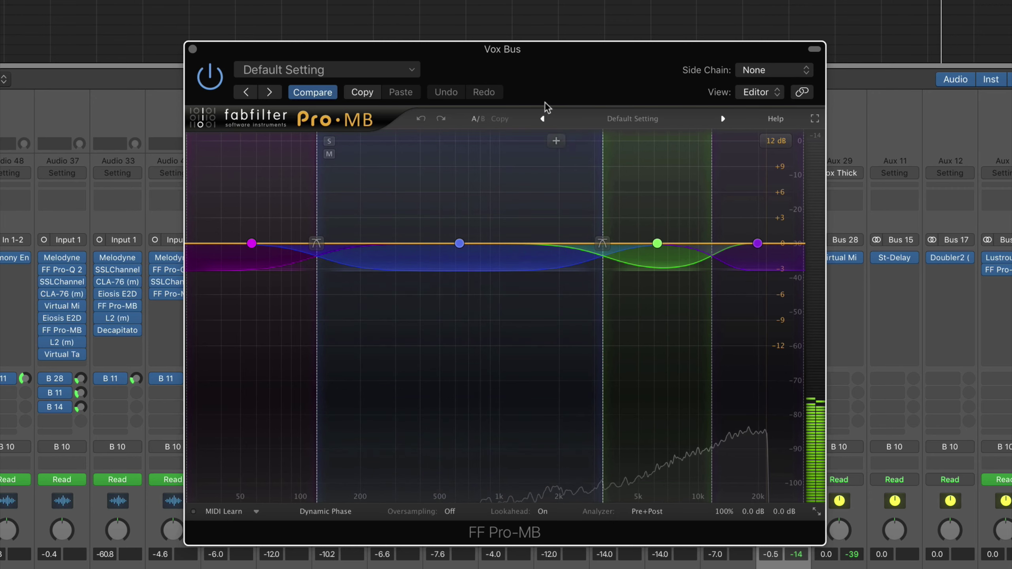
pyautogui.click(213, 77)
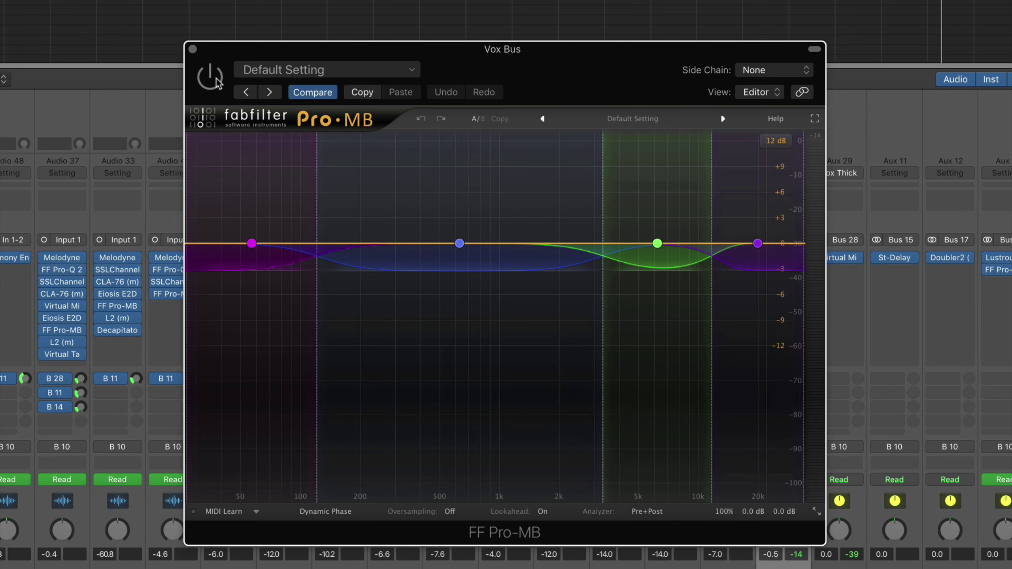
pyautogui.moveTo(278, 50); pyautogui.dragTo(240, 44)
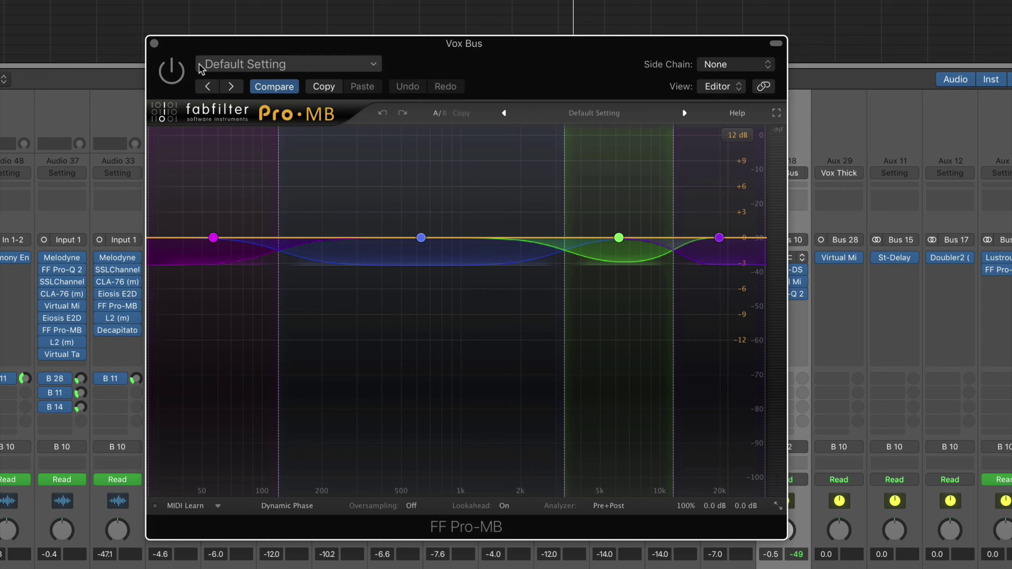
pyautogui.click(171, 71)
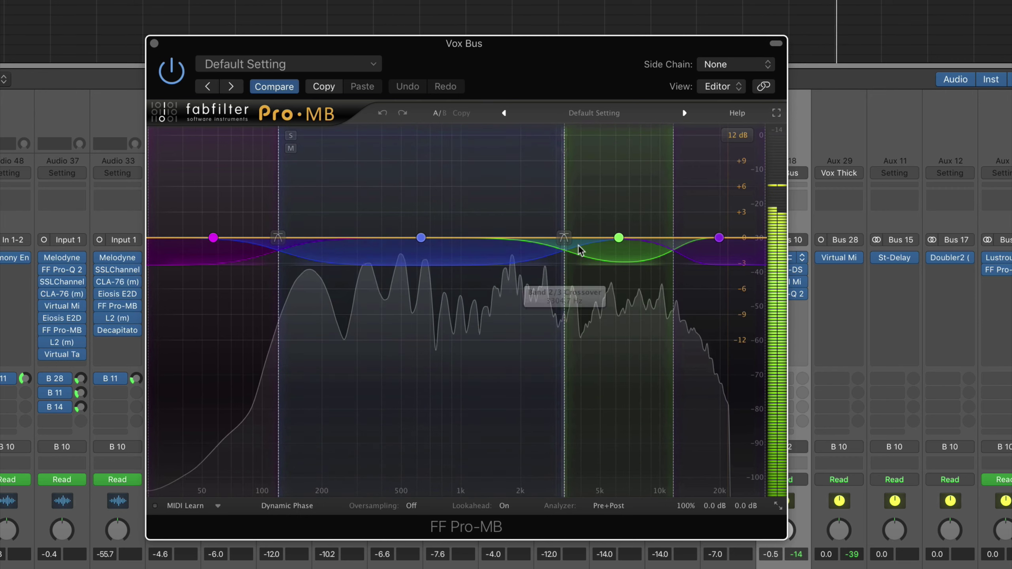
pyautogui.moveTo(620, 243)
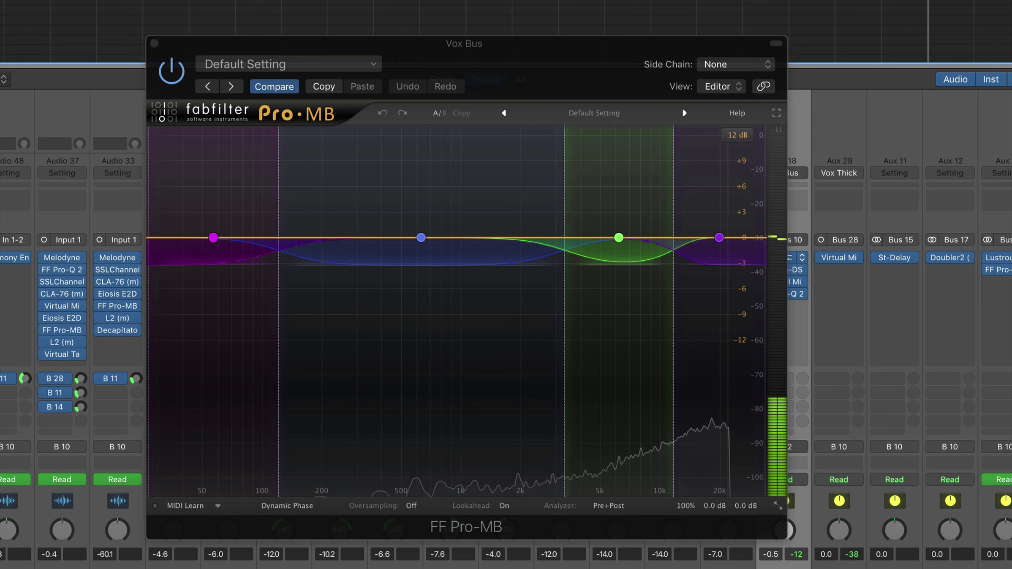
pyautogui.click(174, 75)
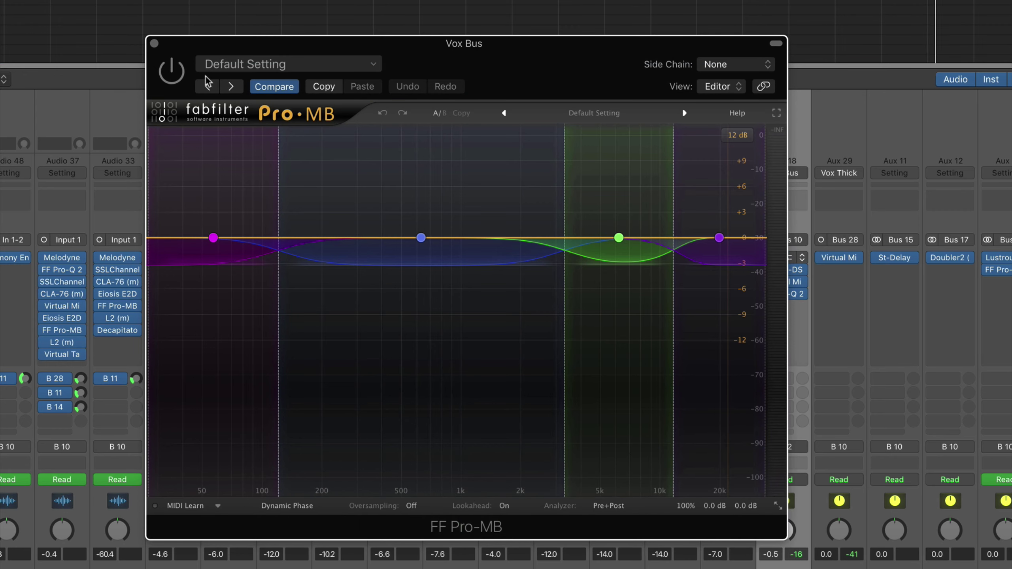
pyautogui.click(172, 76)
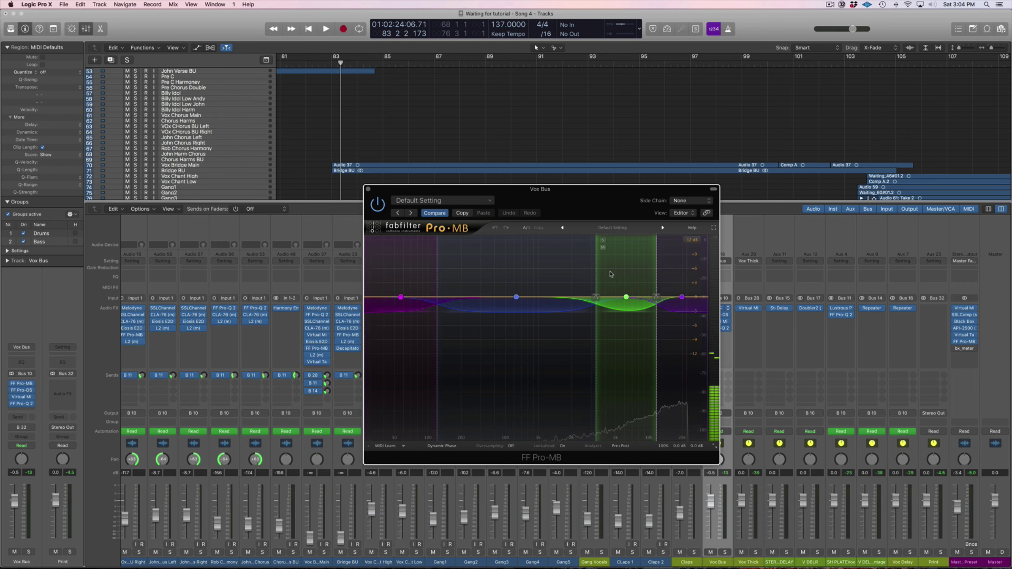
pyautogui.click(368, 189)
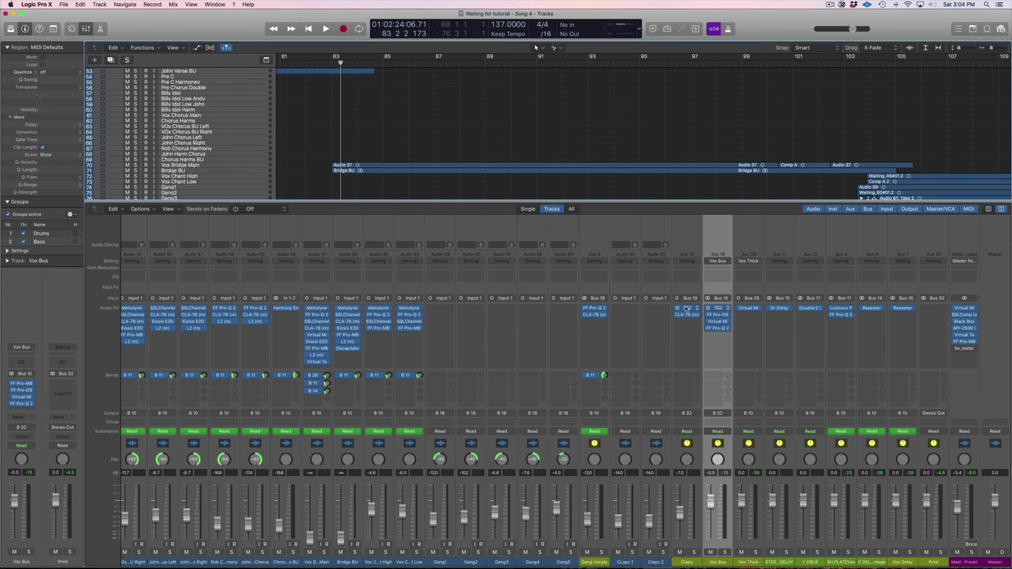
# Step: Compare the Vox Bus with and without the FF Pro-DS de-esser by toggling its bypass, and review its Male Split Band settings
pyautogui.click(718, 316)
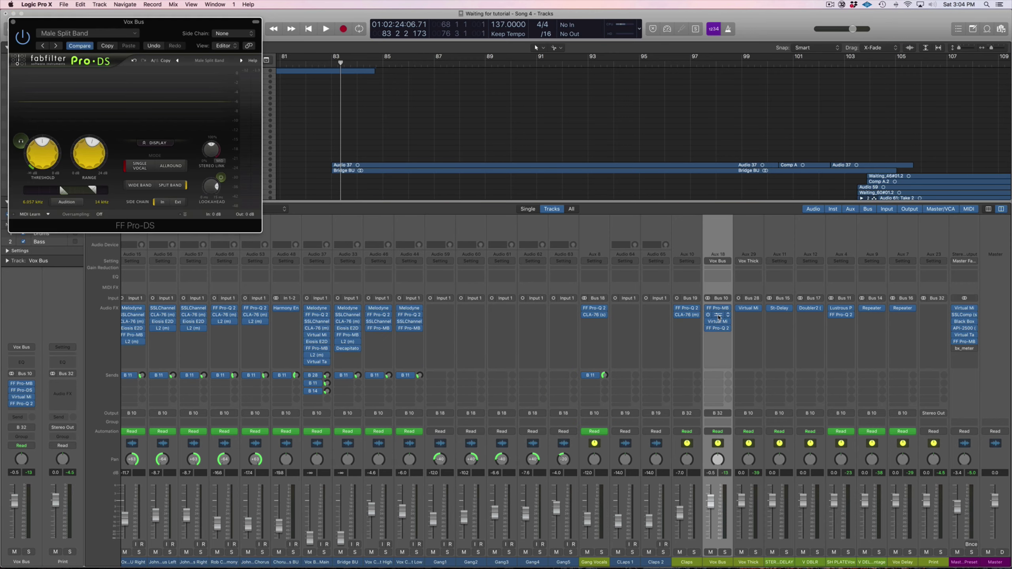
pyautogui.moveTo(147, 24); pyautogui.dragTo(615, 228)
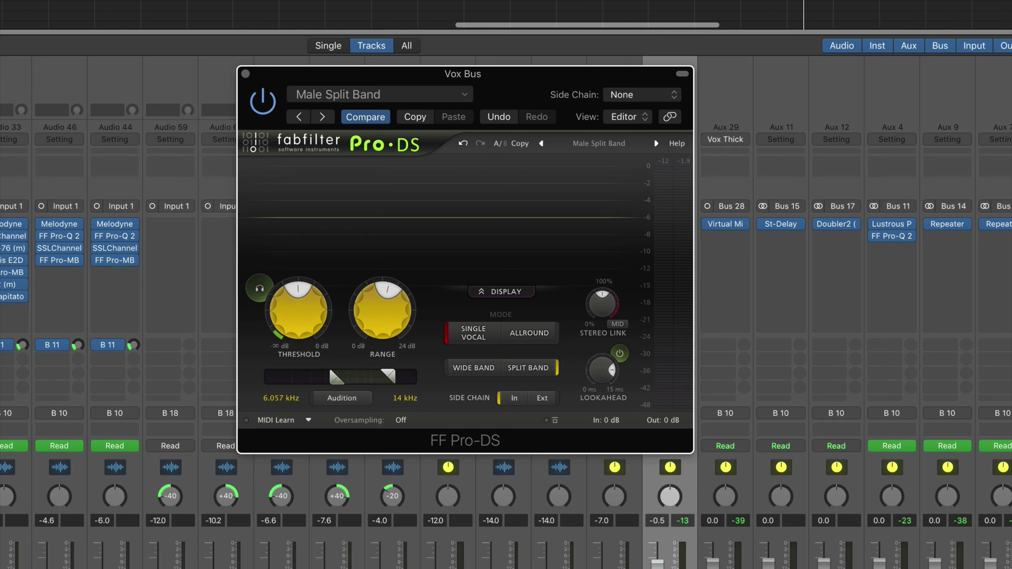
pyautogui.click(266, 106)
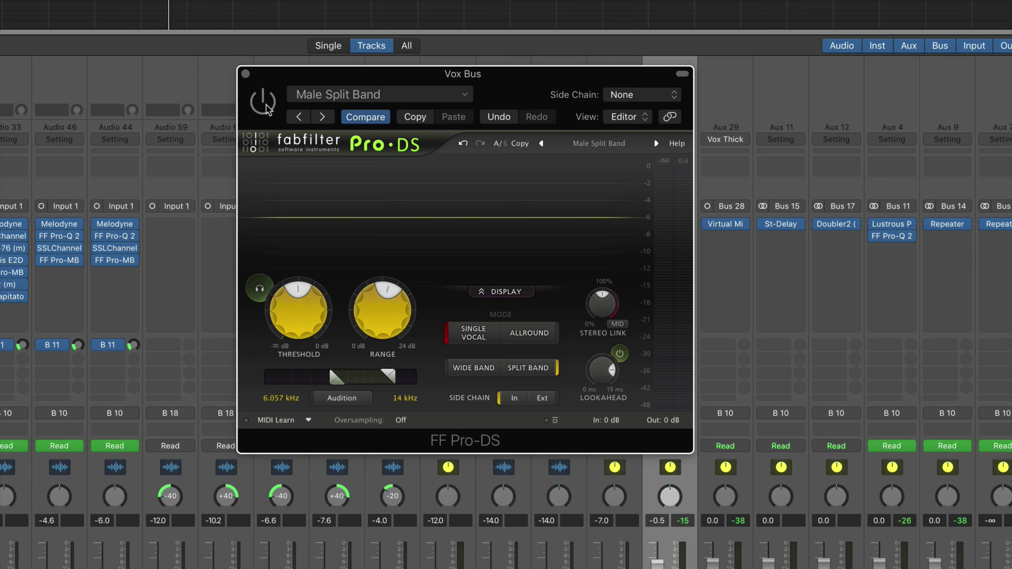
pyautogui.click(267, 107)
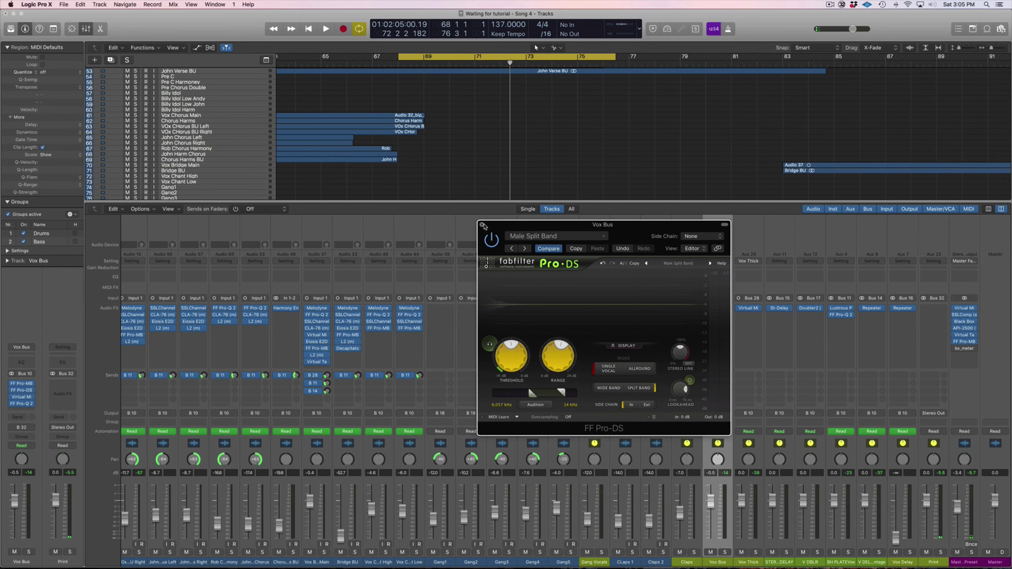
pyautogui.click(325, 125)
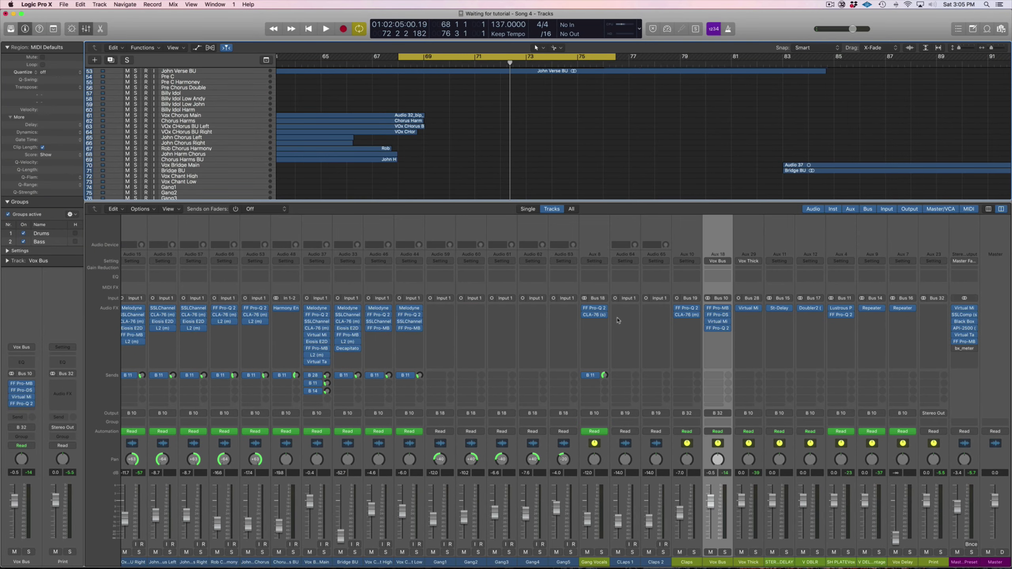
pyautogui.click(718, 315)
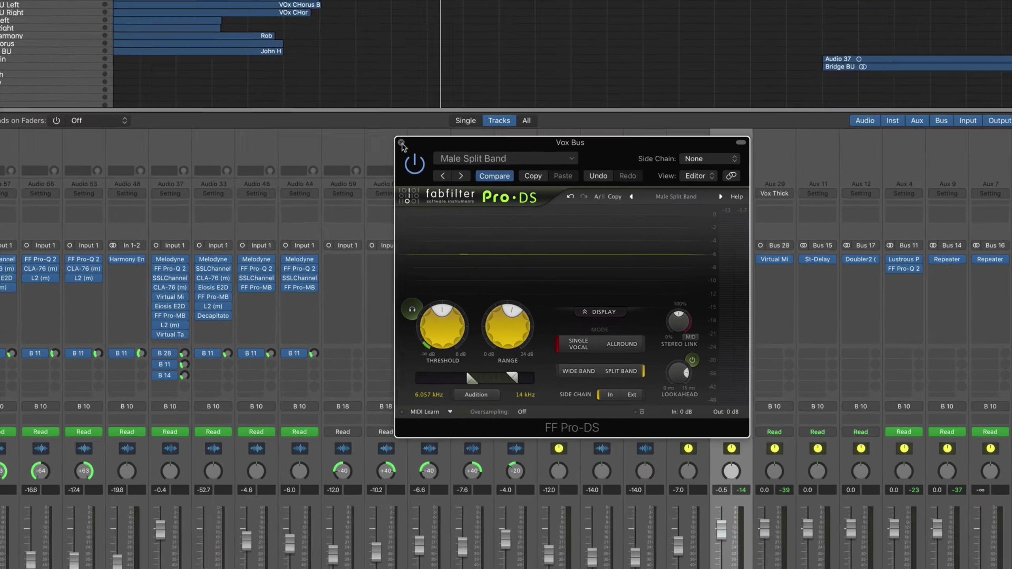
pyautogui.click(401, 143)
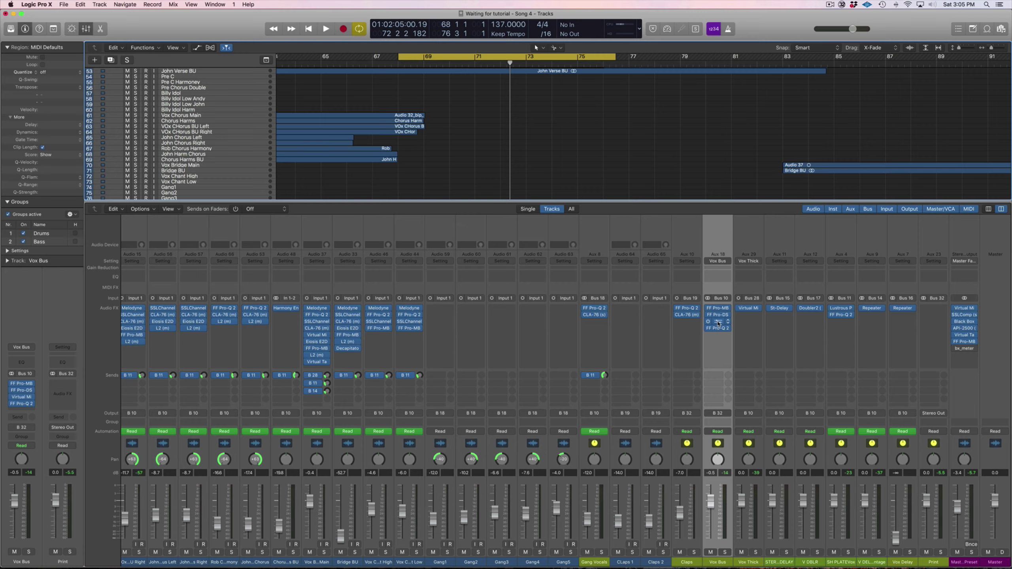
# Step: Examine the FG-401 compressor settings in the Vox Bus's Virtual Mix Rack plug-in
pyautogui.click(718, 321)
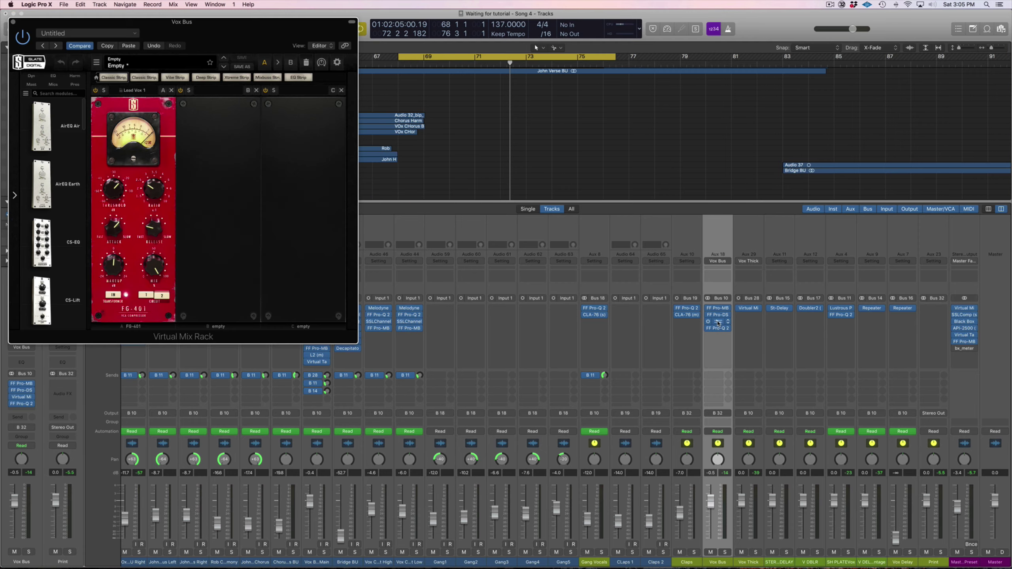
pyautogui.moveTo(224, 21); pyautogui.dragTo(577, 185)
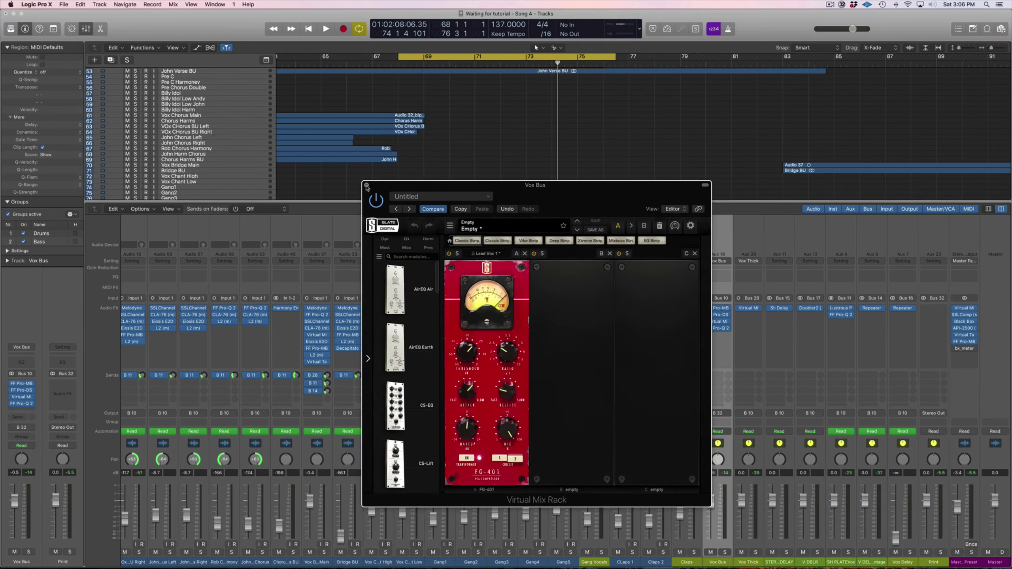
pyautogui.click(143, 7)
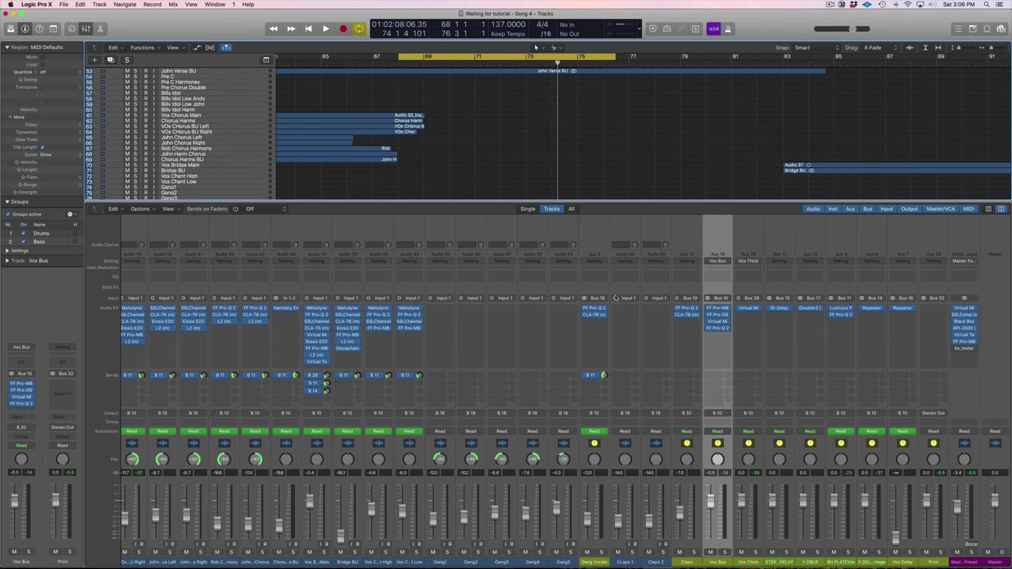
# Step: Open the FF Pro-Q 2 equalizer on the Vox Bus and inspect the settings of its two EQ bands
pyautogui.click(717, 328)
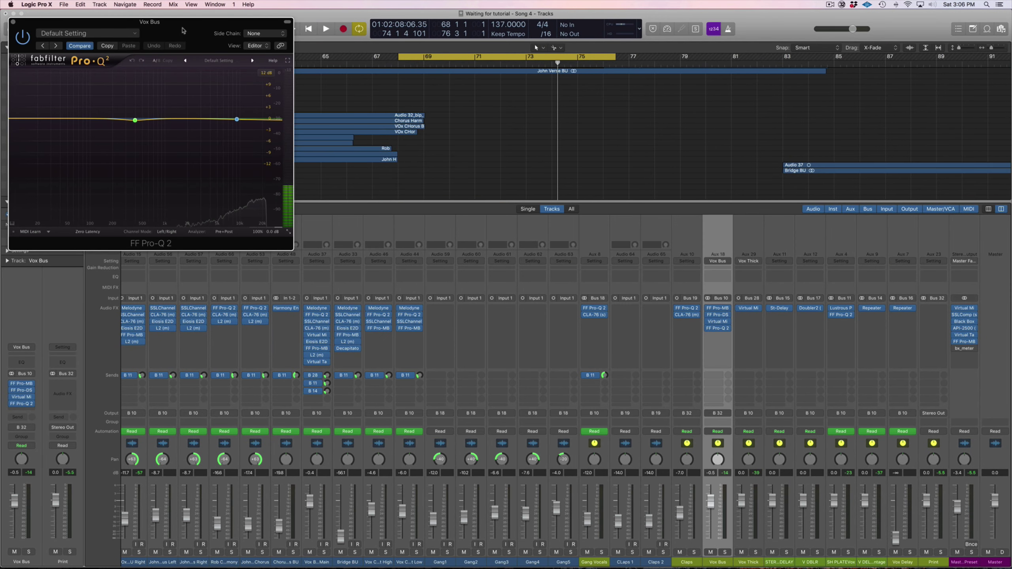
pyautogui.moveTo(182, 31); pyautogui.dragTo(573, 174)
pyautogui.moveTo(634, 264)
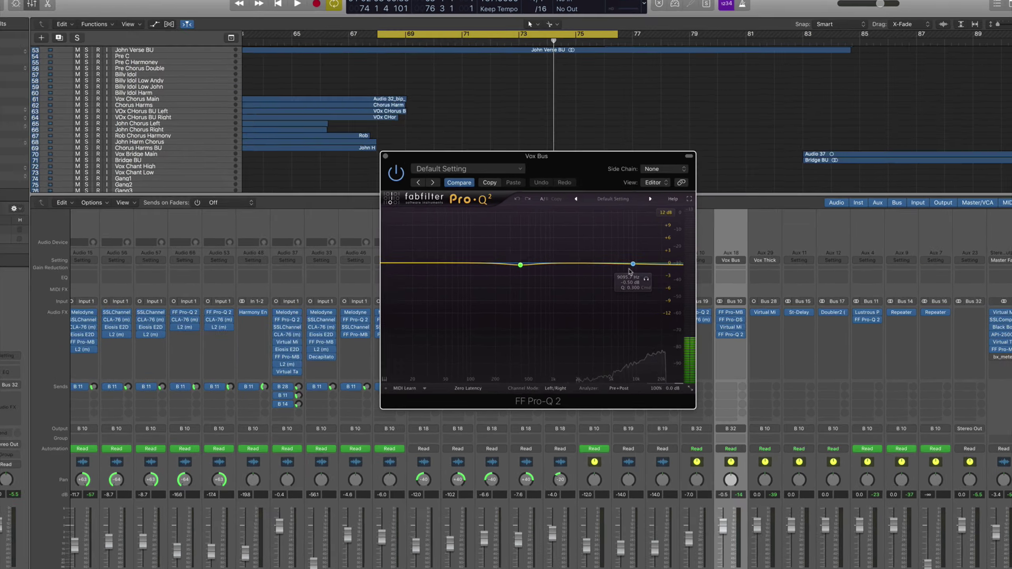
pyautogui.moveTo(520, 267)
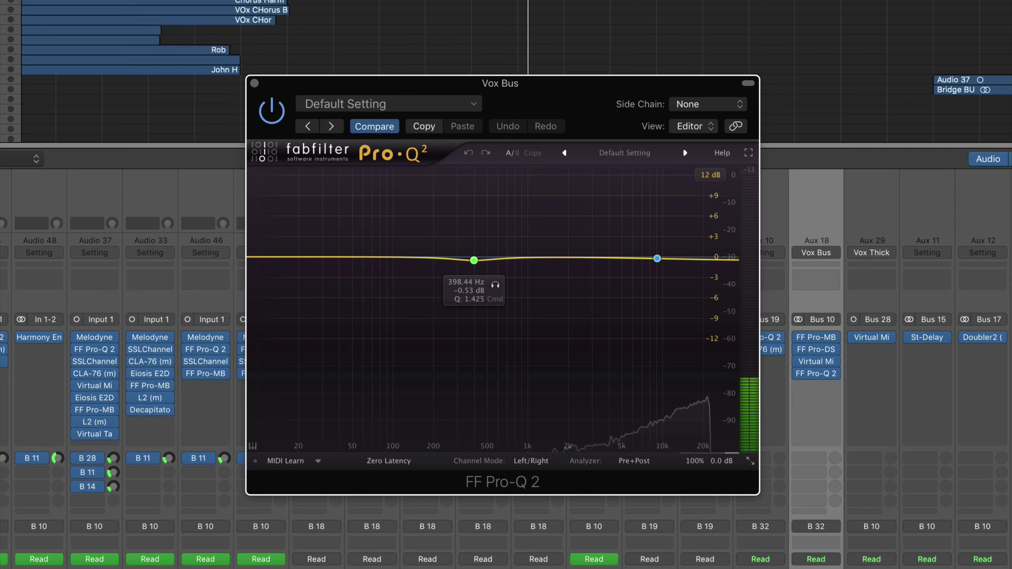
# Step: Play the vocals and audition the low-mid EQ band at 398.44 Hz in isolation, switching its band solo on and off
pyautogui.click(586, 552)
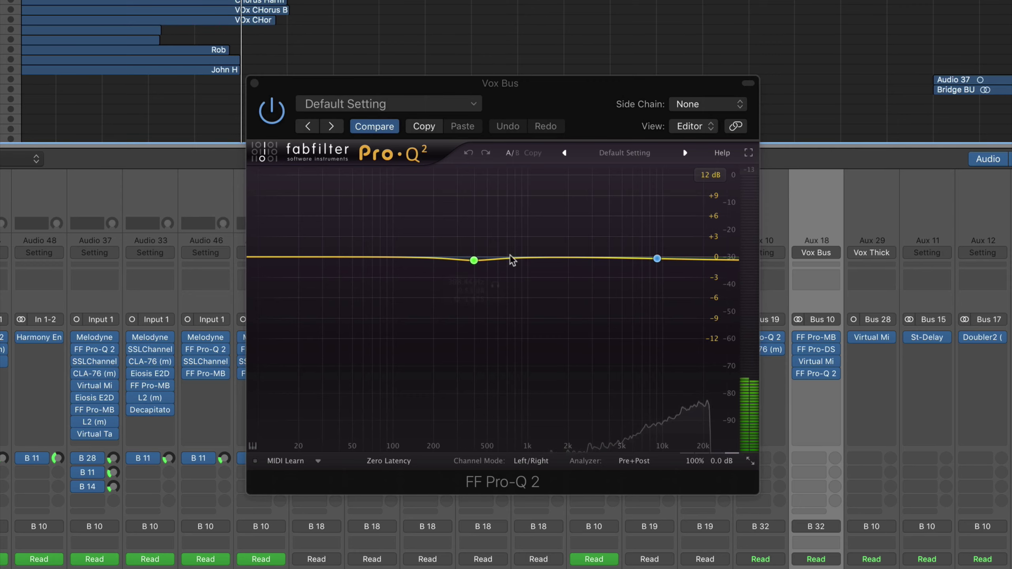
pyautogui.moveTo(475, 266)
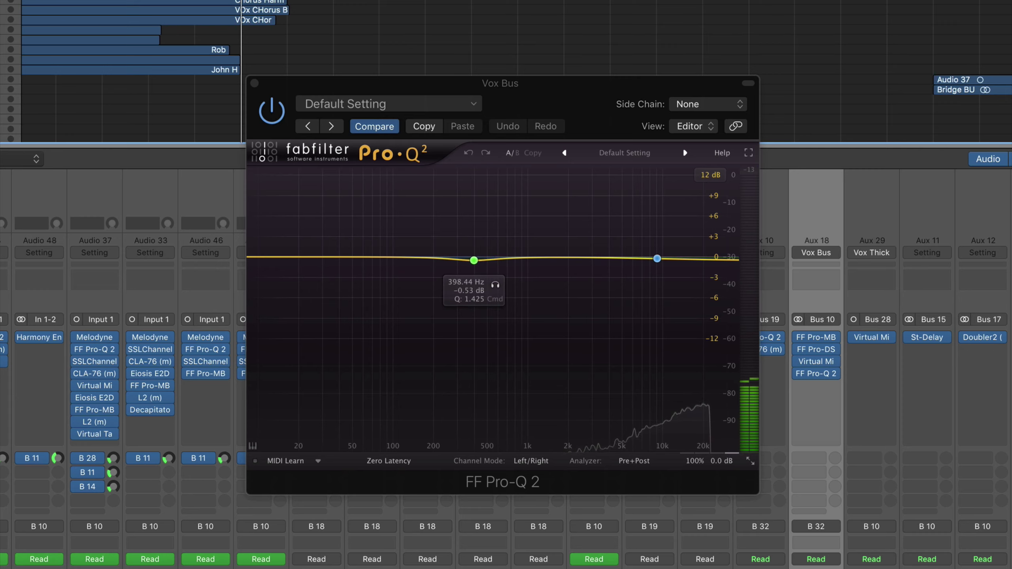
pyautogui.press('space')
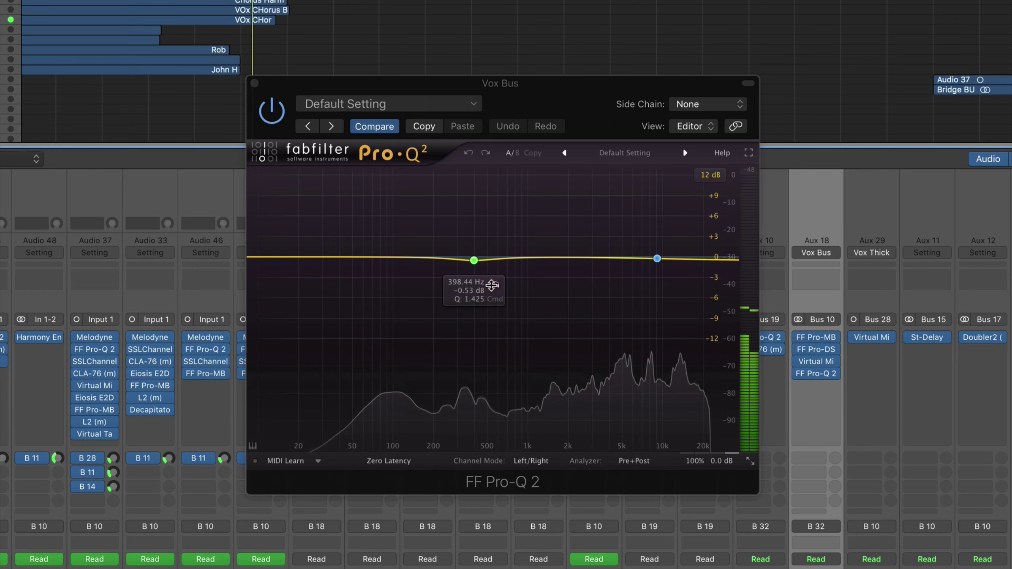
pyautogui.click(495, 285)
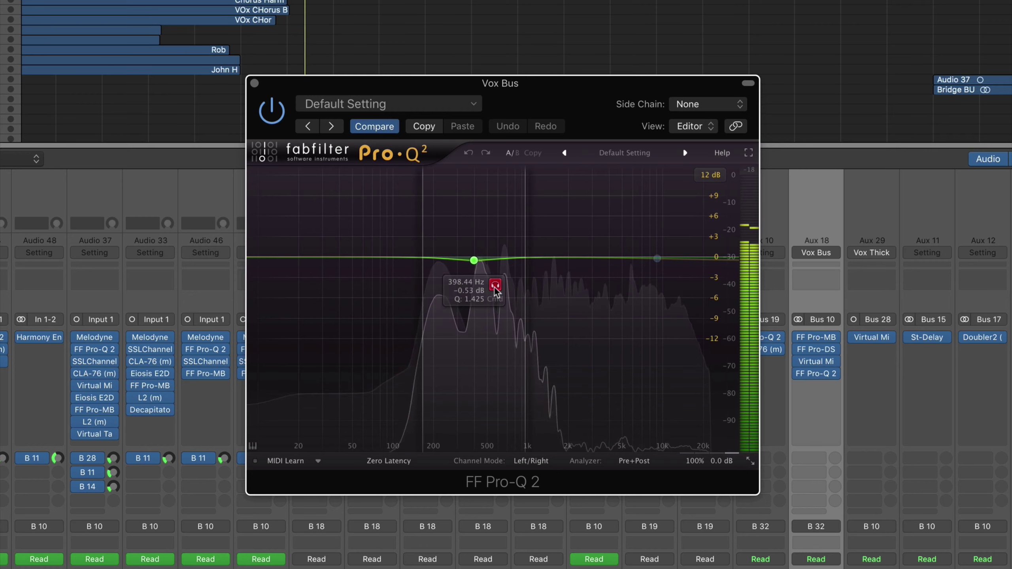
pyautogui.click(495, 286)
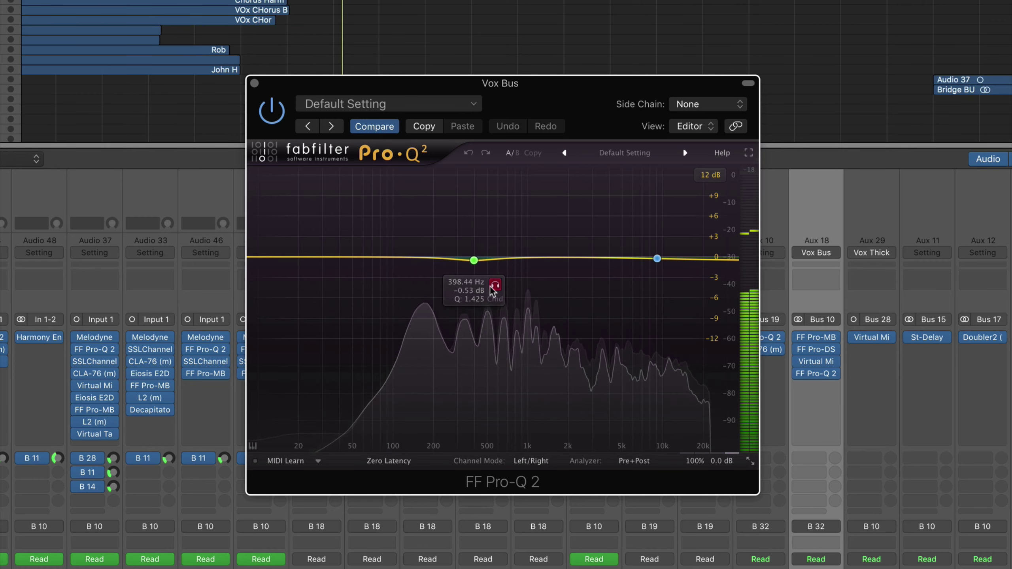
pyautogui.press('space')
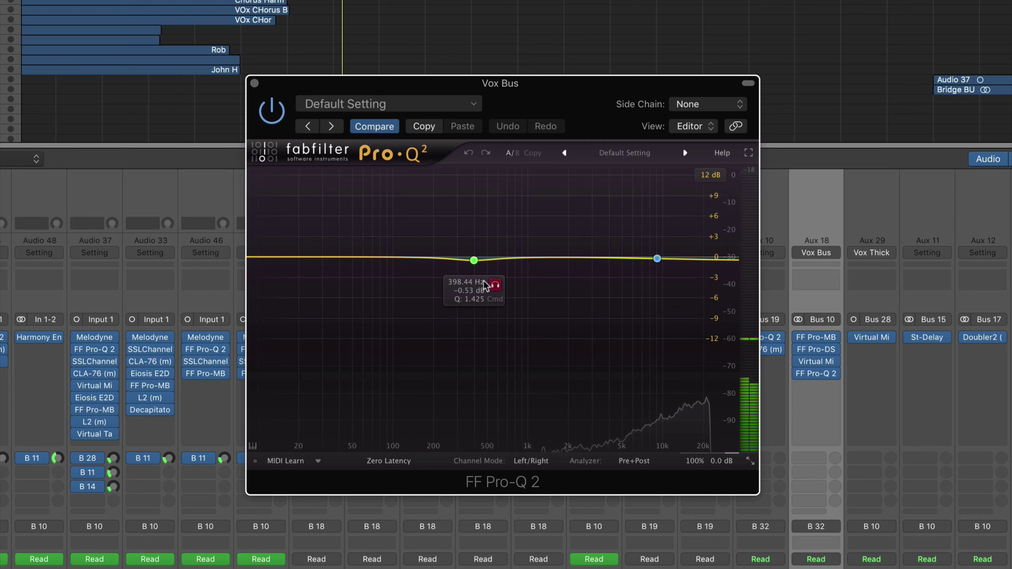
# Step: Audition the high shelf band of the Vox Bus equalizer in isolation, turn its band solo off and close the equalizer
pyautogui.moveTo(658, 264)
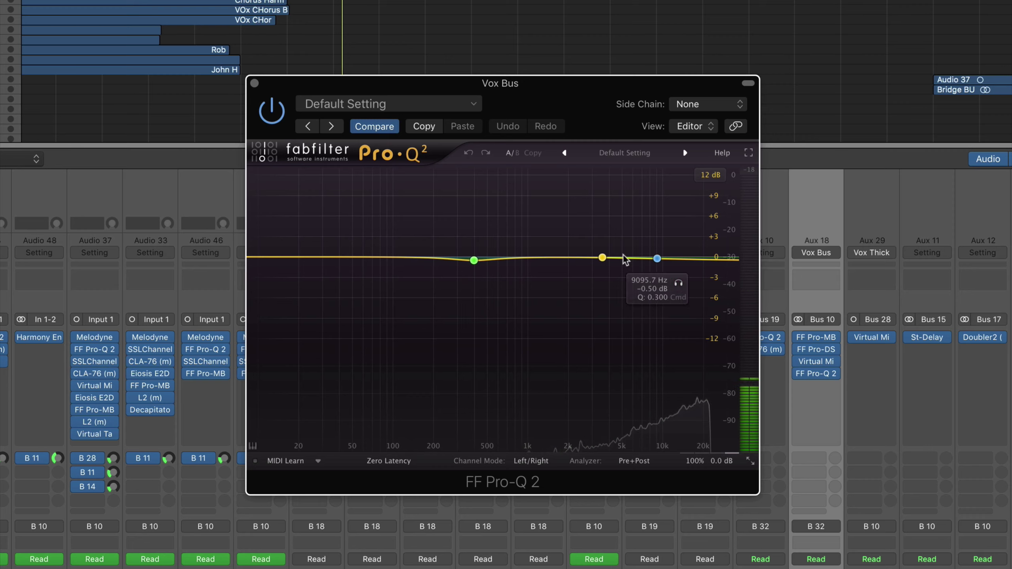
pyautogui.click(658, 262)
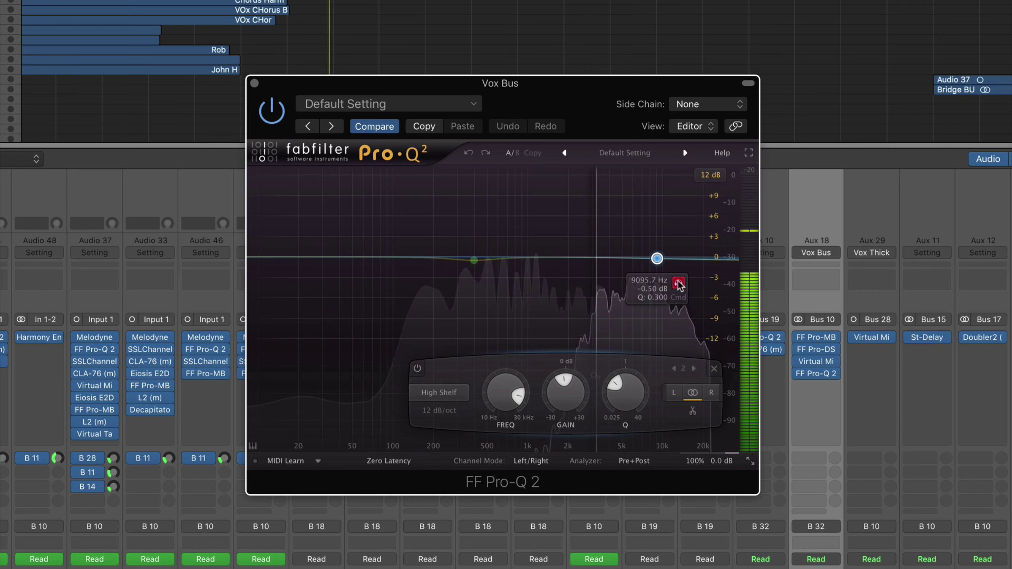
pyautogui.click(678, 284)
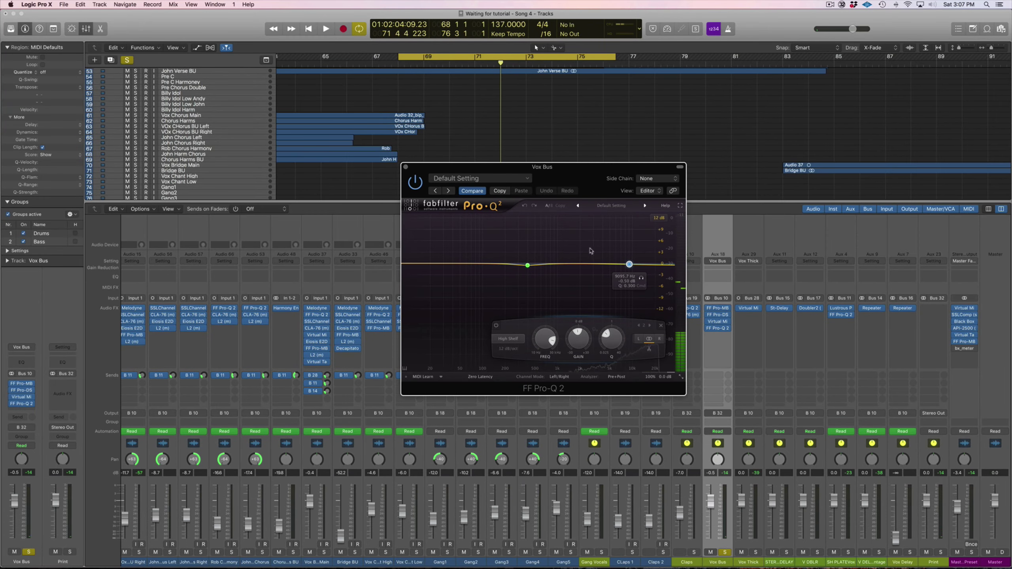
pyautogui.moveTo(433, 170); pyautogui.dragTo(476, 189)
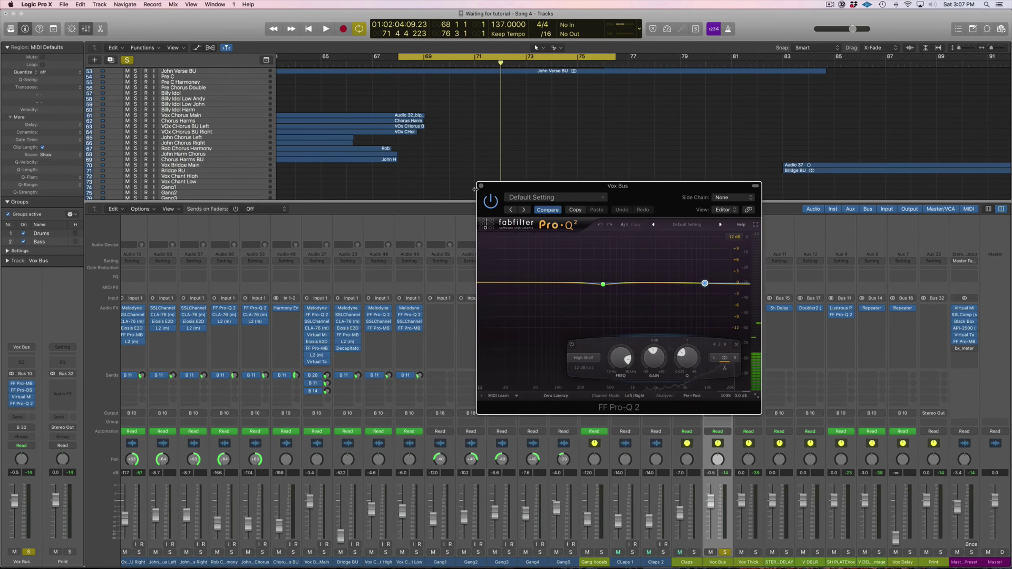
pyautogui.click(482, 186)
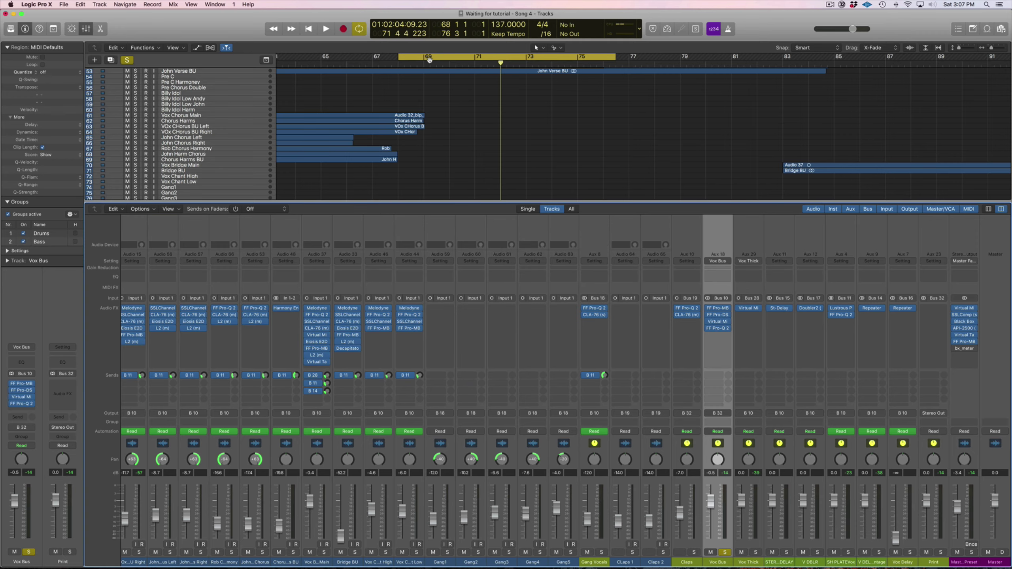